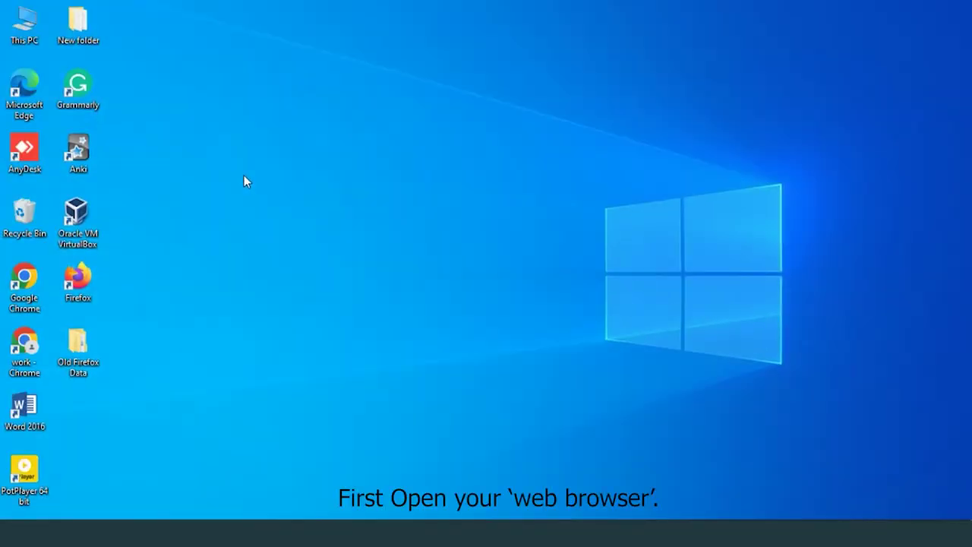
Launch Chrome and load the router login page at 192.168.1.1.
{"action": "double_click", "coordinate": [25, 347]}
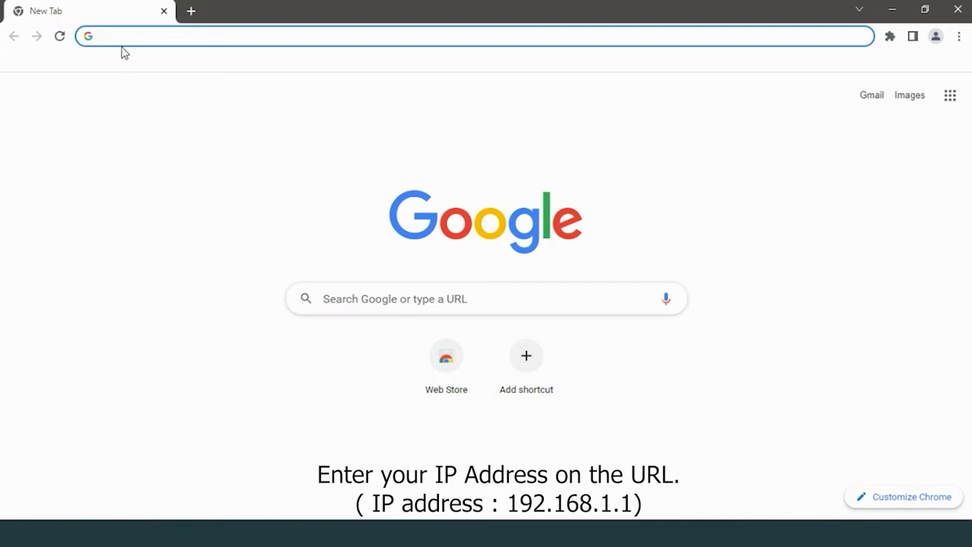
{"action": "type", "text": "192"}
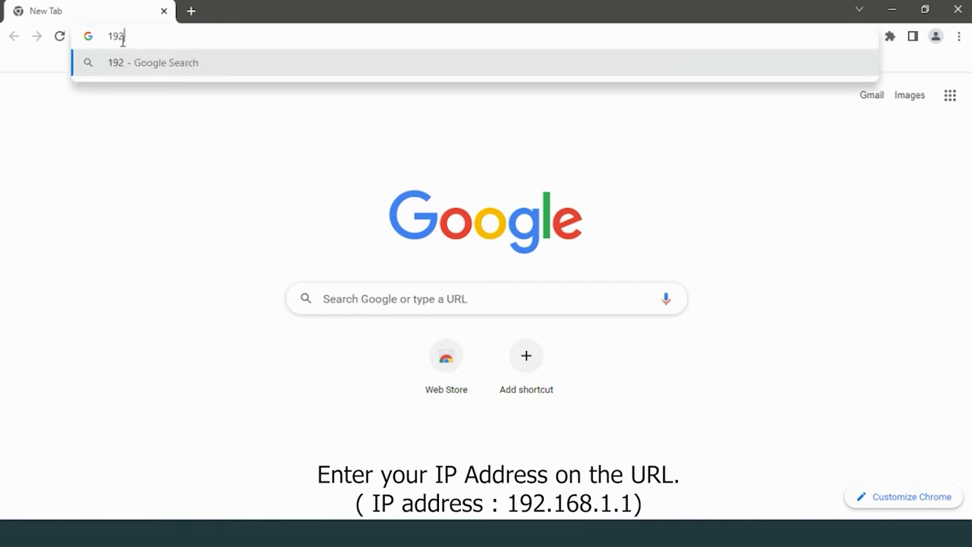
{"action": "type", "text": ".168.1.1"}
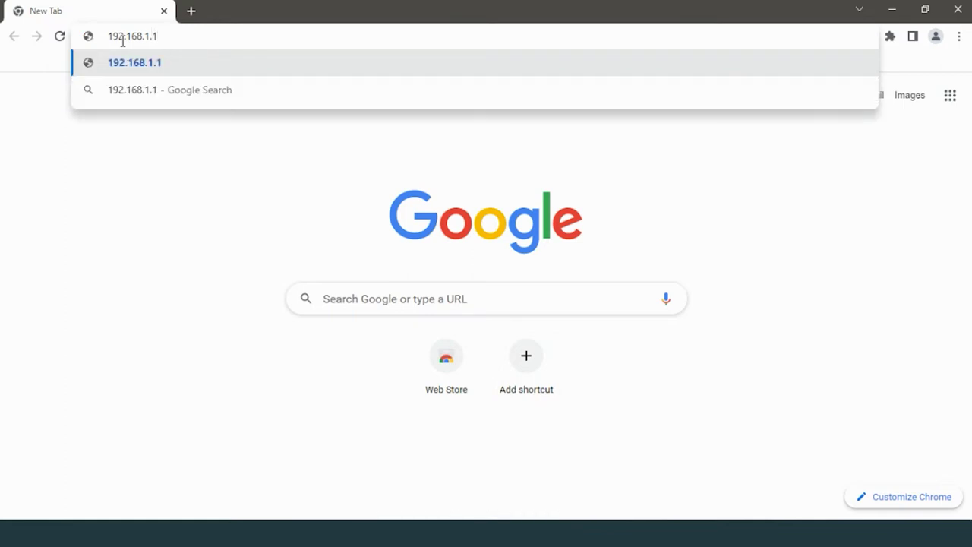
{"action": "key", "text": "Return"}
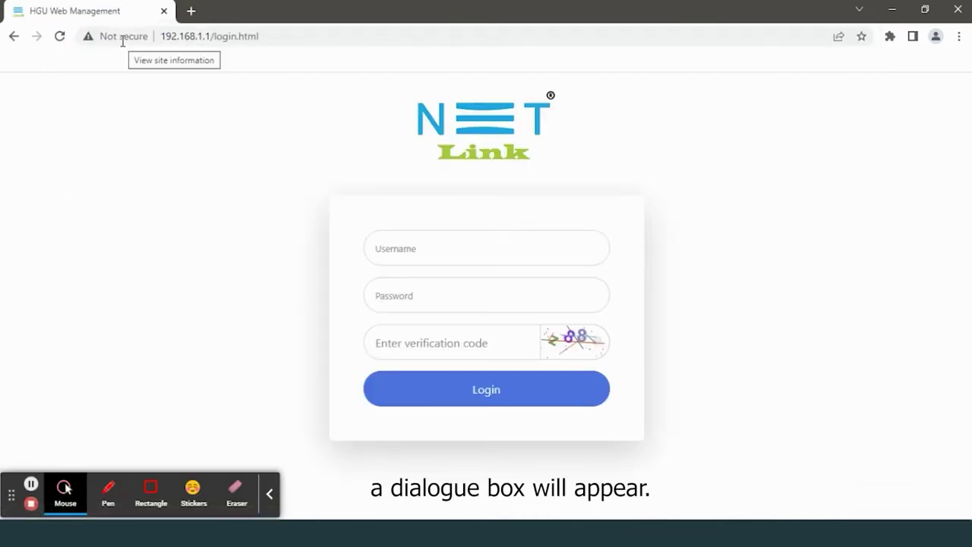
Log in with the router username, password and the displayed verification code.
{"action": "left_click", "coordinate": [270, 494]}
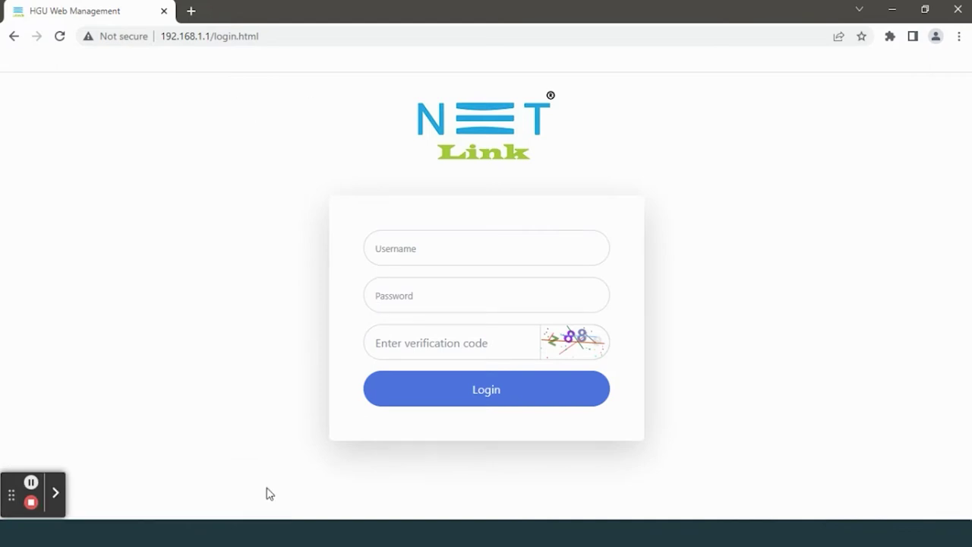
{"action": "left_click", "coordinate": [445, 259]}
{"action": "type", "text": "admin"}
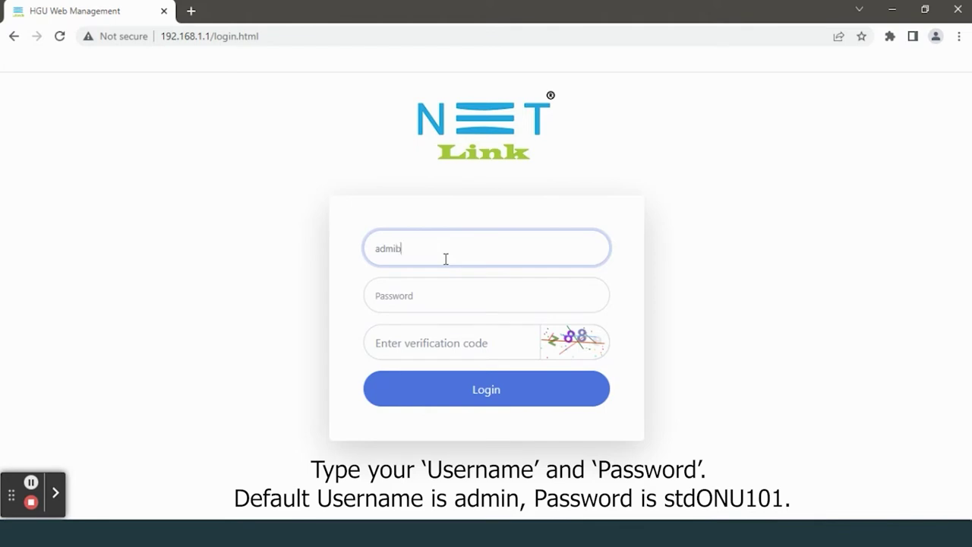
{"action": "left_click", "coordinate": [512, 278]}
{"action": "type", "text": "st"}
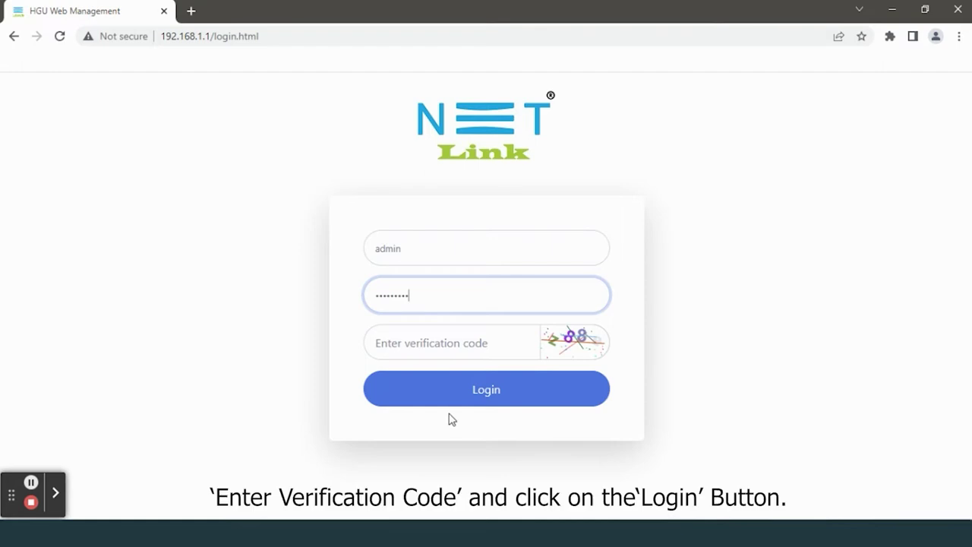
{"action": "left_click", "coordinate": [440, 340]}
{"action": "type", "text": "z"}
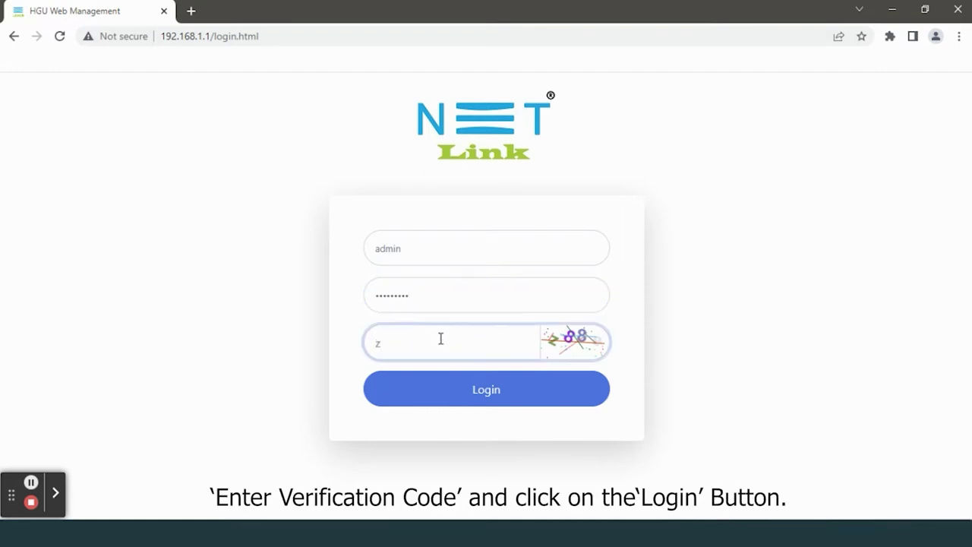
{"action": "type", "text": "88"}
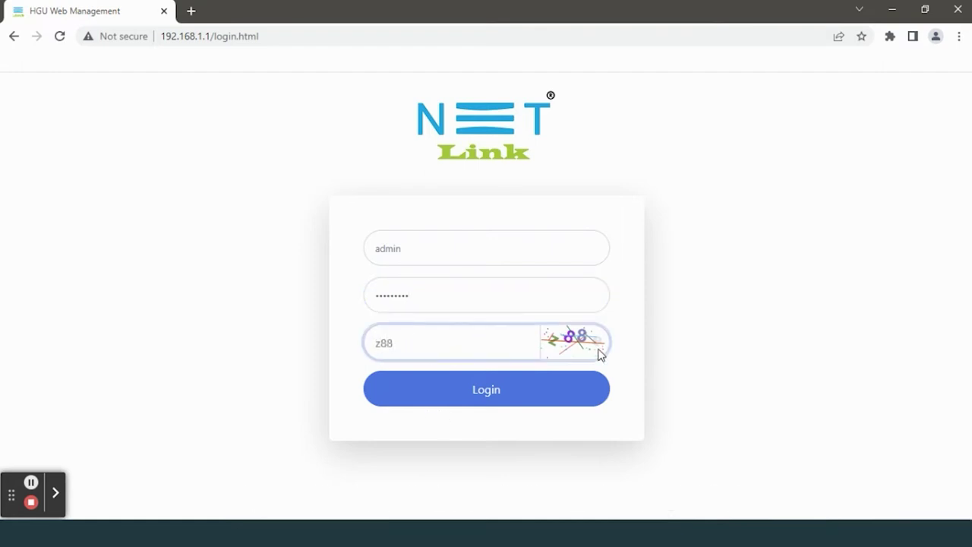
{"action": "type", "text": "e"}
{"action": "left_click", "coordinate": [533, 388]}
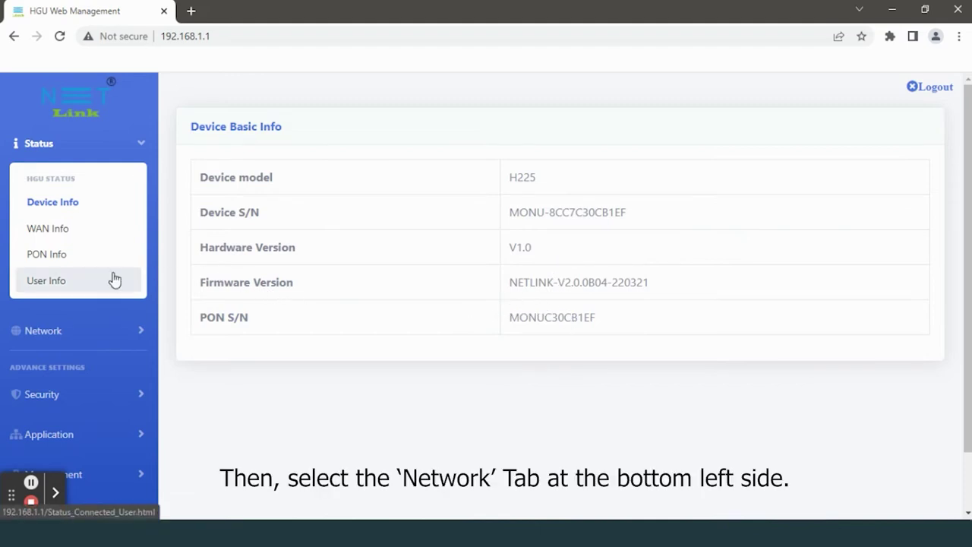
Go to Network > 2.4G WLAN basic settings and find the SSID field showing FTTH-B1EF.
{"action": "left_click", "coordinate": [104, 344]}
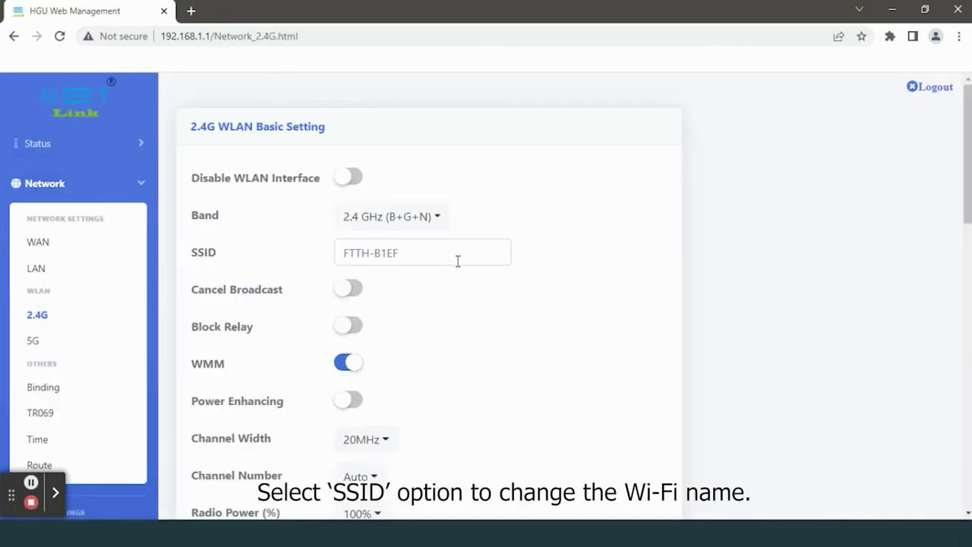
{"action": "left_click", "coordinate": [194, 255]}
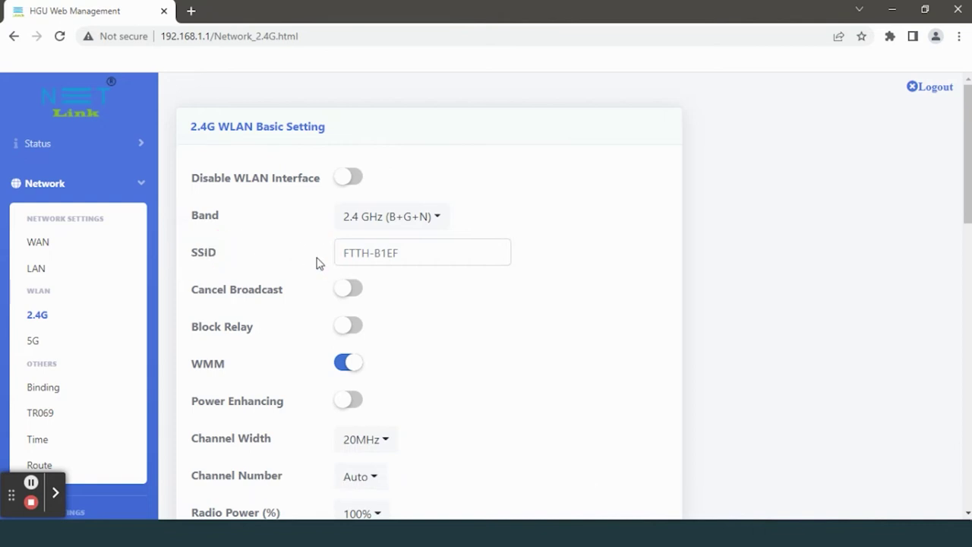
Change the 2.4G SSID from FTTH-B1EF to 'Test 2.4', keep broadcast enabled, and submit.
{"action": "left_click", "coordinate": [421, 250]}
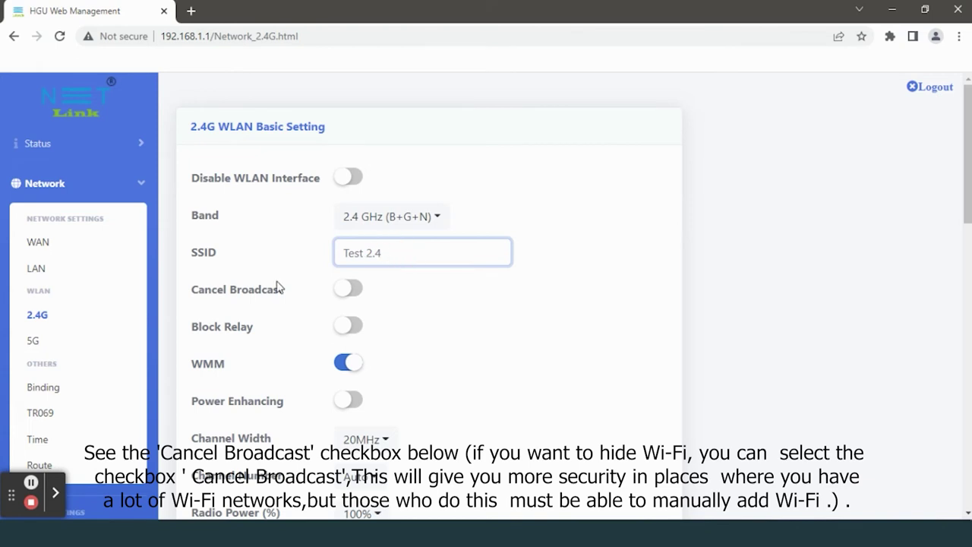
{"action": "left_click_drag", "start_coordinate": [191, 294], "coordinate": [348, 296]}
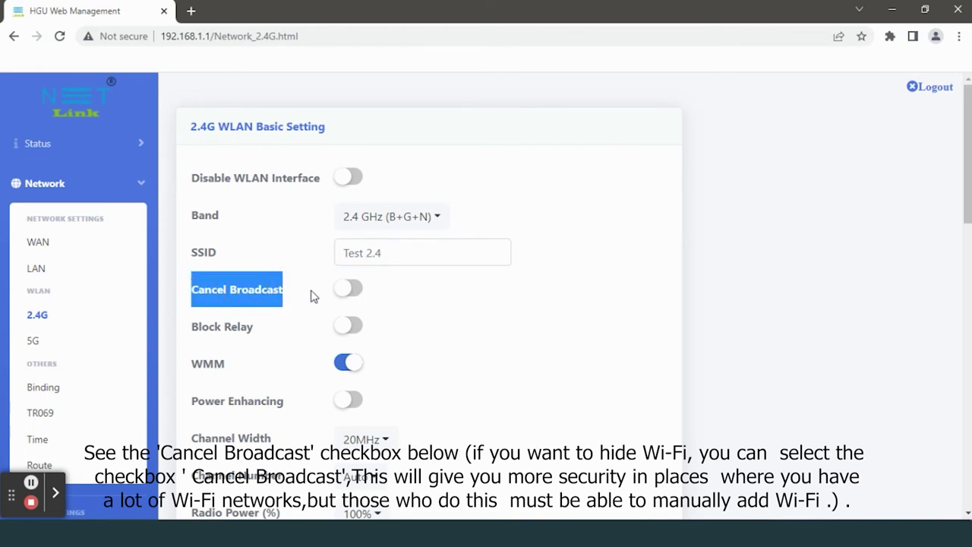
{"action": "scroll", "coordinate": [324, 291], "scroll_direction": "down", "scroll_amount": 1}
{"action": "left_click", "coordinate": [347, 219]}
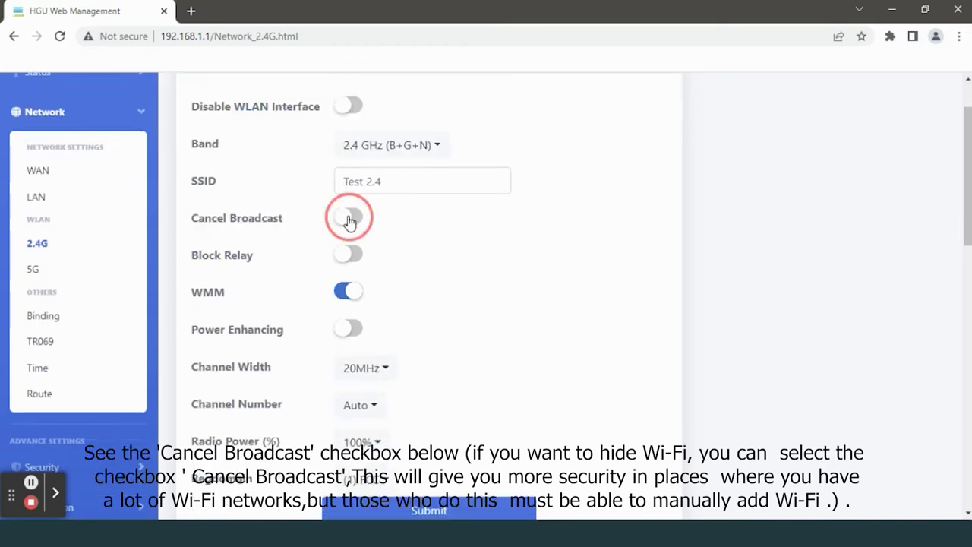
{"action": "left_click", "coordinate": [349, 219]}
{"action": "scroll", "coordinate": [338, 232], "scroll_direction": "down", "scroll_amount": 1}
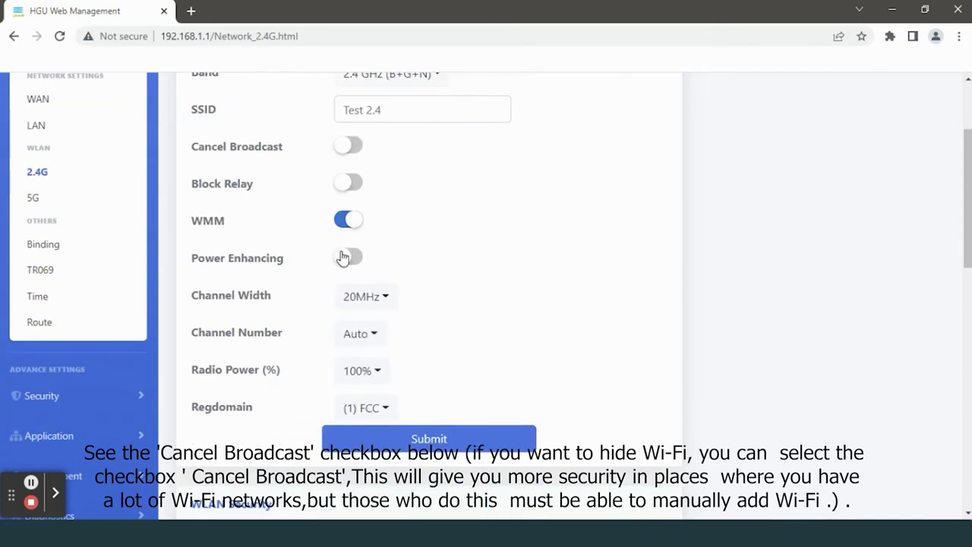
{"action": "scroll", "coordinate": [376, 319], "scroll_direction": "down", "scroll_amount": 1}
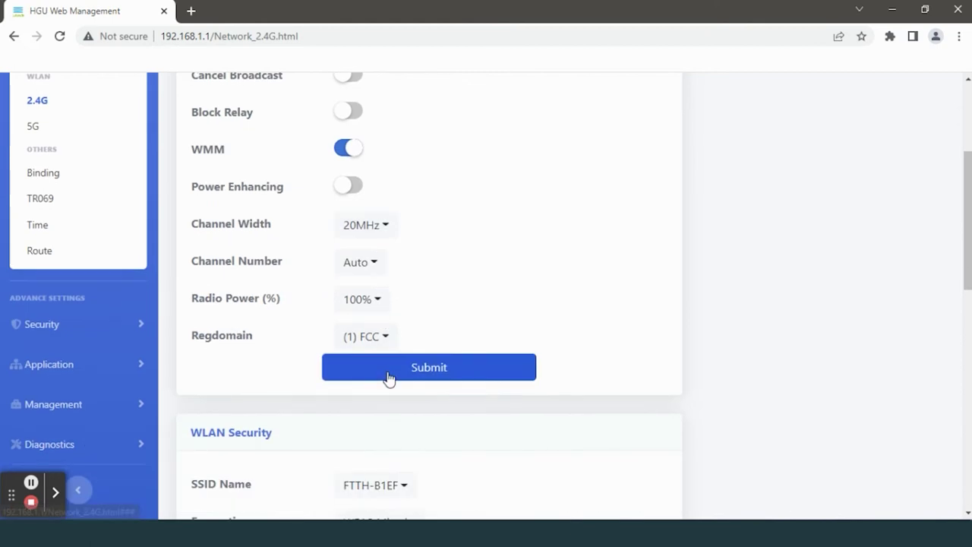
{"action": "left_click", "coordinate": [388, 378]}
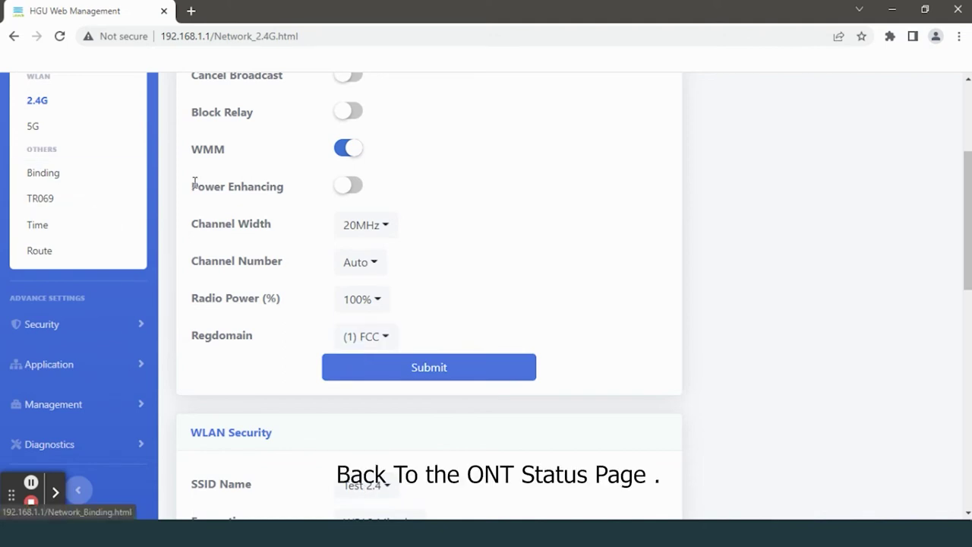
{"action": "scroll", "coordinate": [194, 186], "scroll_direction": "up", "scroll_amount": 2}
Check Status > User Info, where SSID 1 is now listed as Test 2.4.
{"action": "scroll", "coordinate": [78, 146], "scroll_direction": "up", "scroll_amount": 1}
{"action": "left_click", "coordinate": [65, 146]}
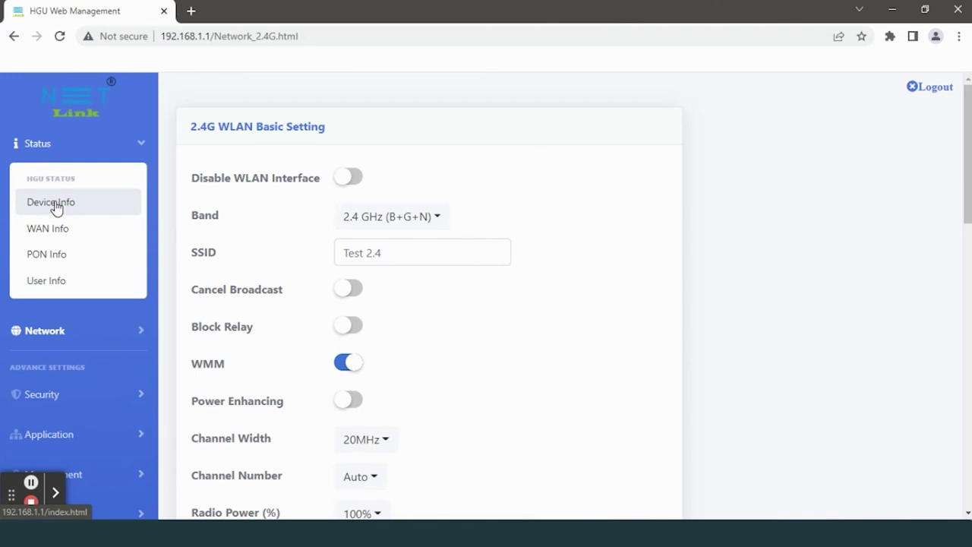
{"action": "left_click", "coordinate": [66, 280]}
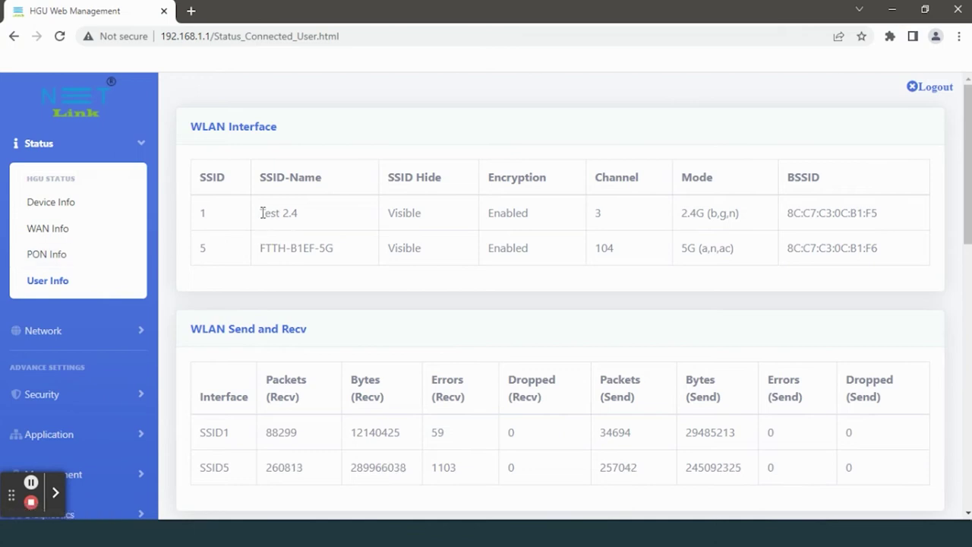
{"action": "left_click_drag", "start_coordinate": [261, 212], "coordinate": [310, 212]}
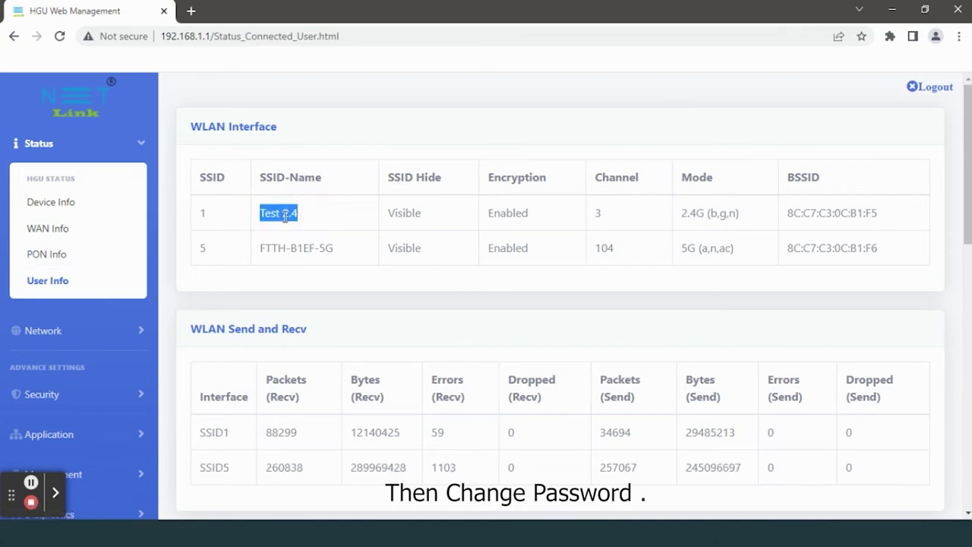
{"action": "left_click", "coordinate": [293, 215]}
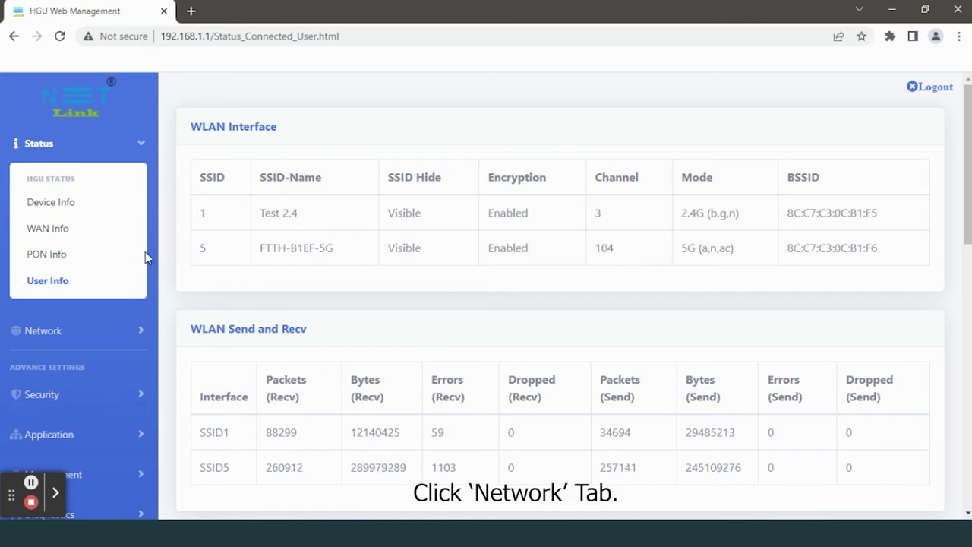
In the 2.4G WLAN Security section (WPA2 Mixed), enter a new pre-shared key passphrase.
{"action": "left_click", "coordinate": [53, 334]}
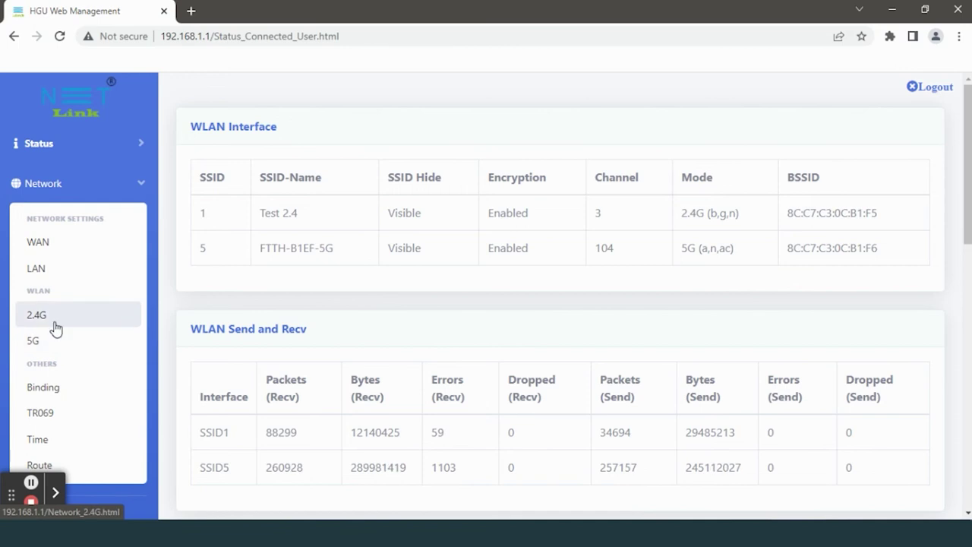
{"action": "left_click", "coordinate": [57, 327]}
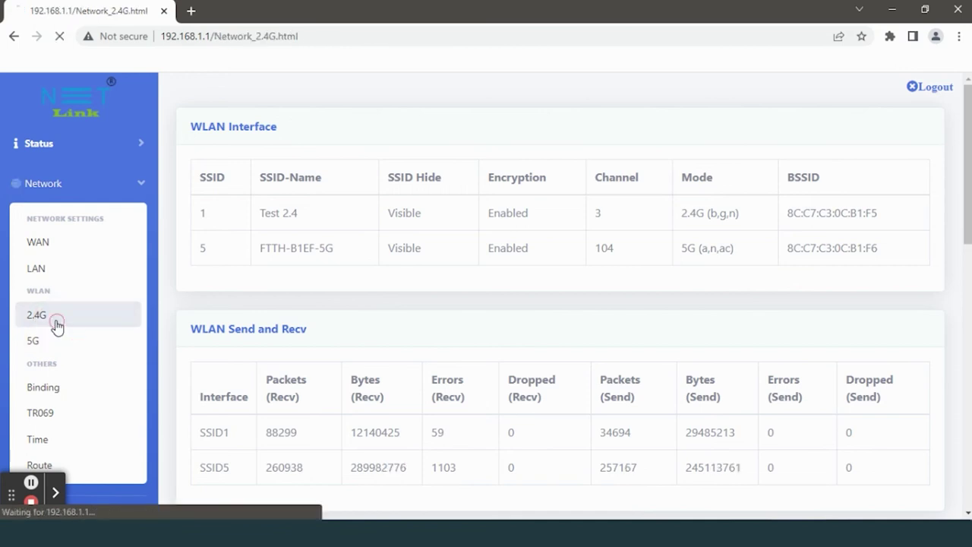
{"action": "scroll", "coordinate": [356, 281], "scroll_direction": "down", "scroll_amount": 4}
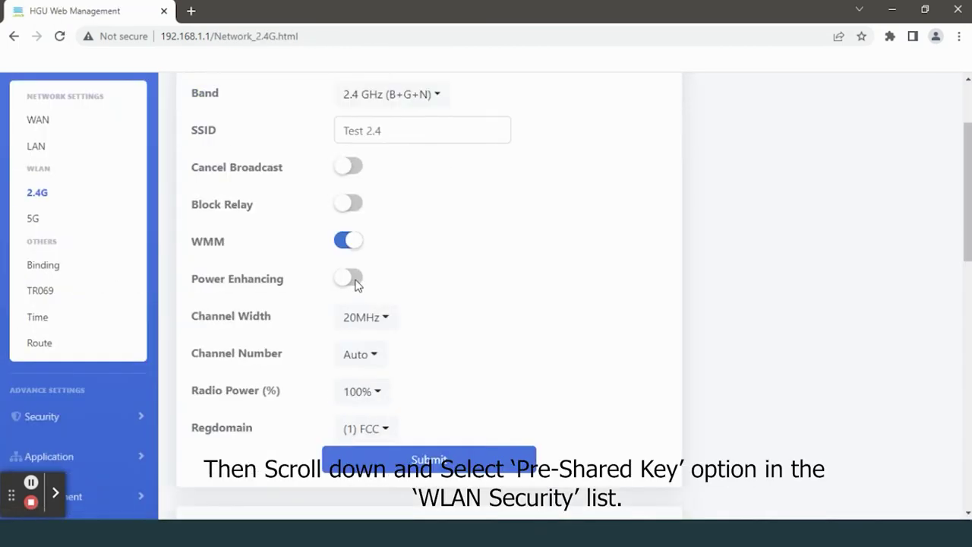
{"action": "scroll", "coordinate": [356, 287], "scroll_direction": "down", "scroll_amount": 3}
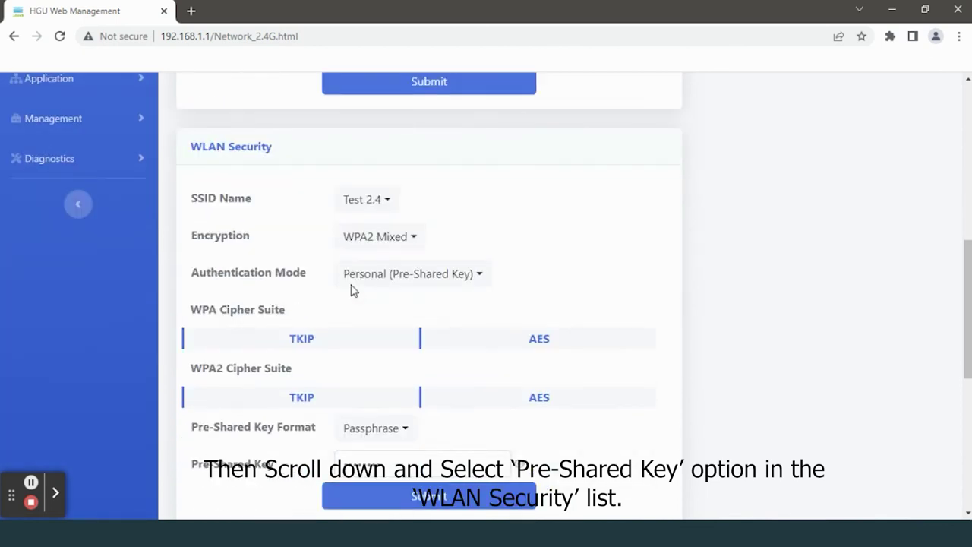
{"action": "scroll", "coordinate": [350, 281], "scroll_direction": "down", "scroll_amount": 2}
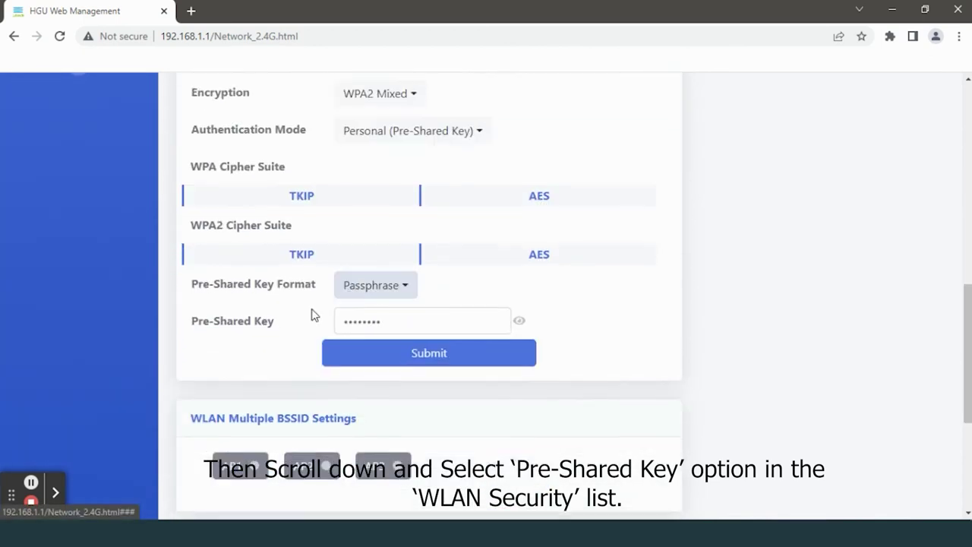
{"action": "left_click_drag", "start_coordinate": [192, 322], "coordinate": [274, 321]}
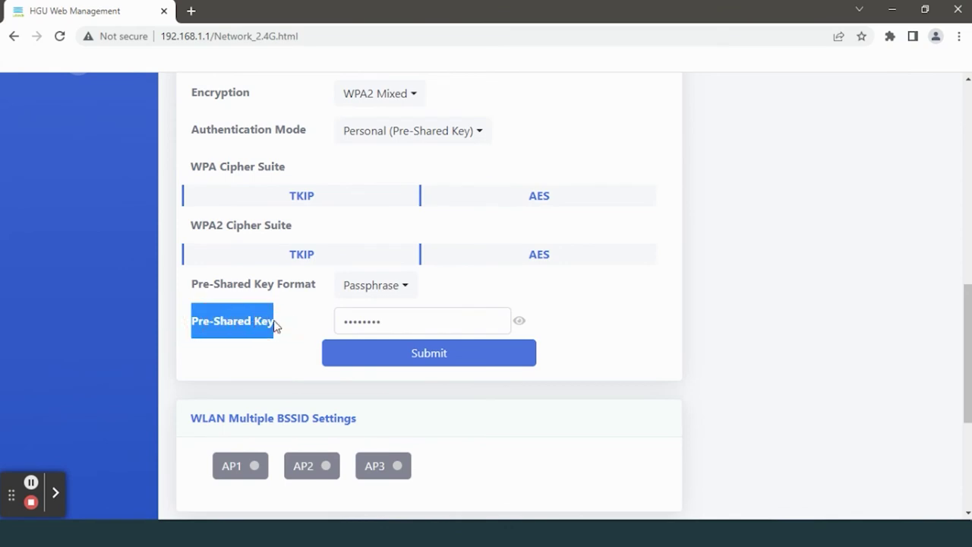
{"action": "left_click", "coordinate": [308, 321]}
{"action": "left_click", "coordinate": [416, 320]}
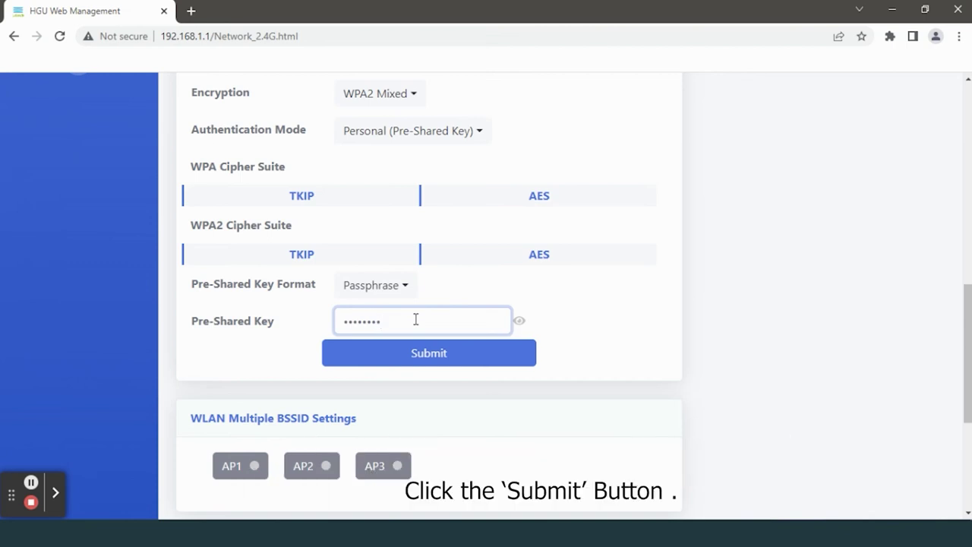
Submit the WLAN Security settings to save the new 2.4G Wi-Fi password.
{"action": "left_click", "coordinate": [411, 354]}
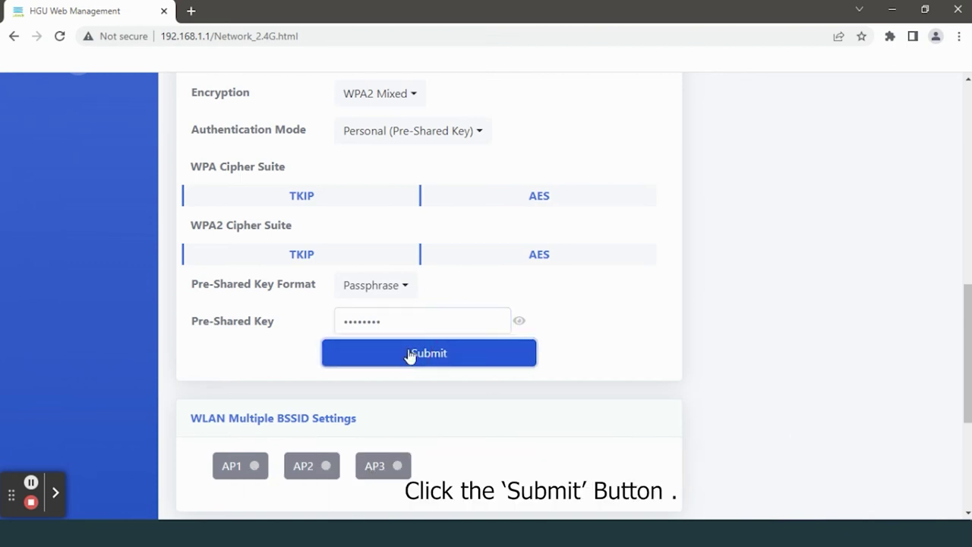